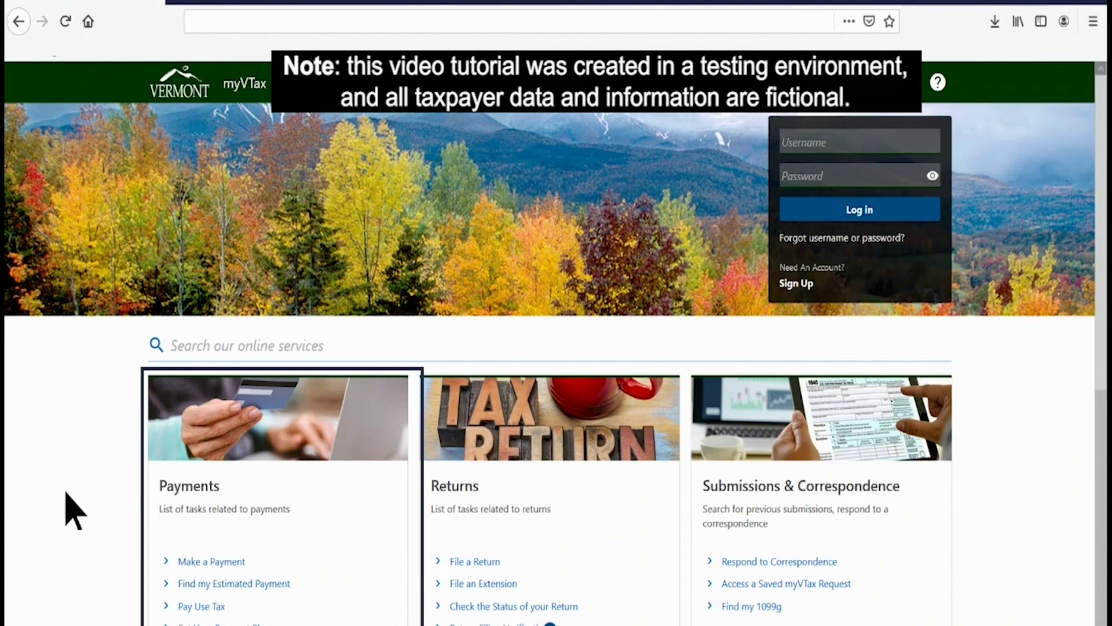
Step: Begin an E-Check (ACH Debit) payment without logging in, continuing past the non-login warning
left_click(203, 561)
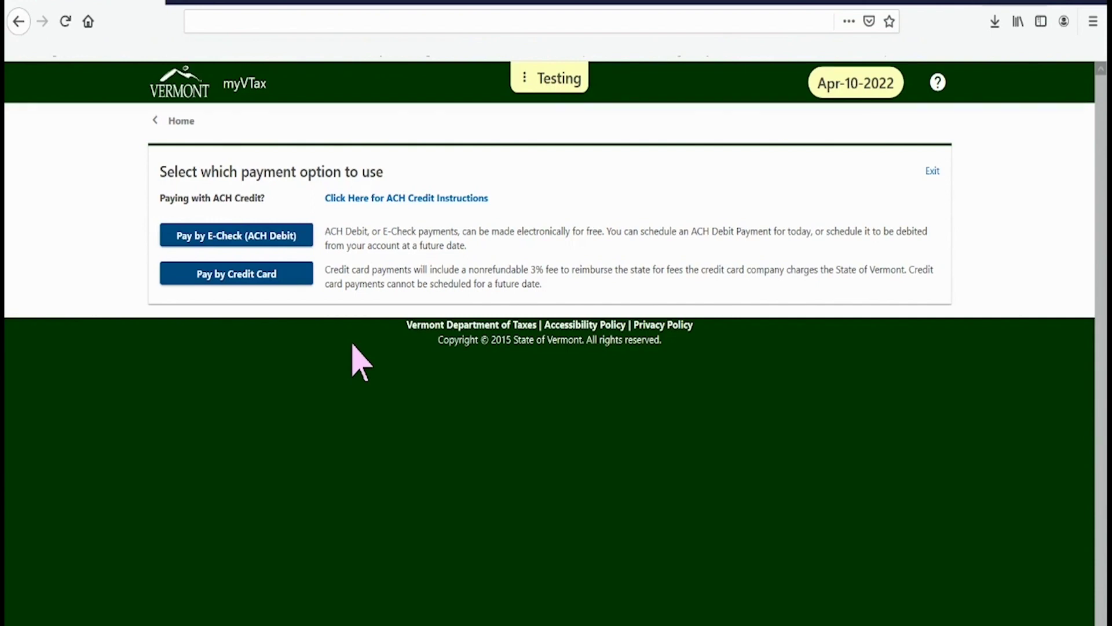
left_click(228, 236)
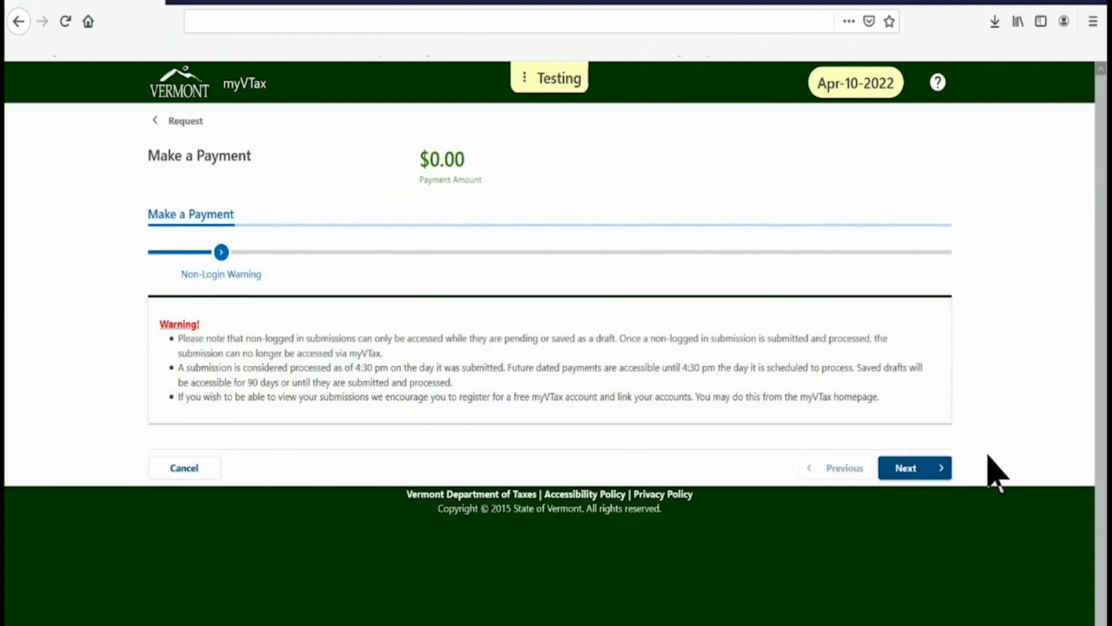
left_click(910, 470)
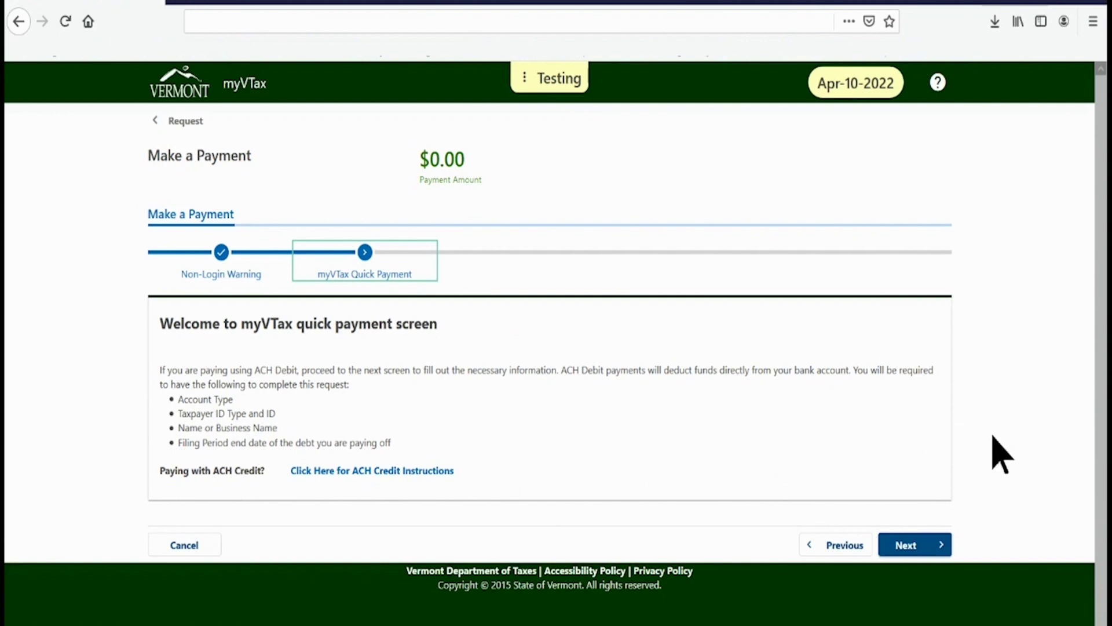
Step: Choose Personal Income as the account type on the identifying information form
left_click(906, 545)
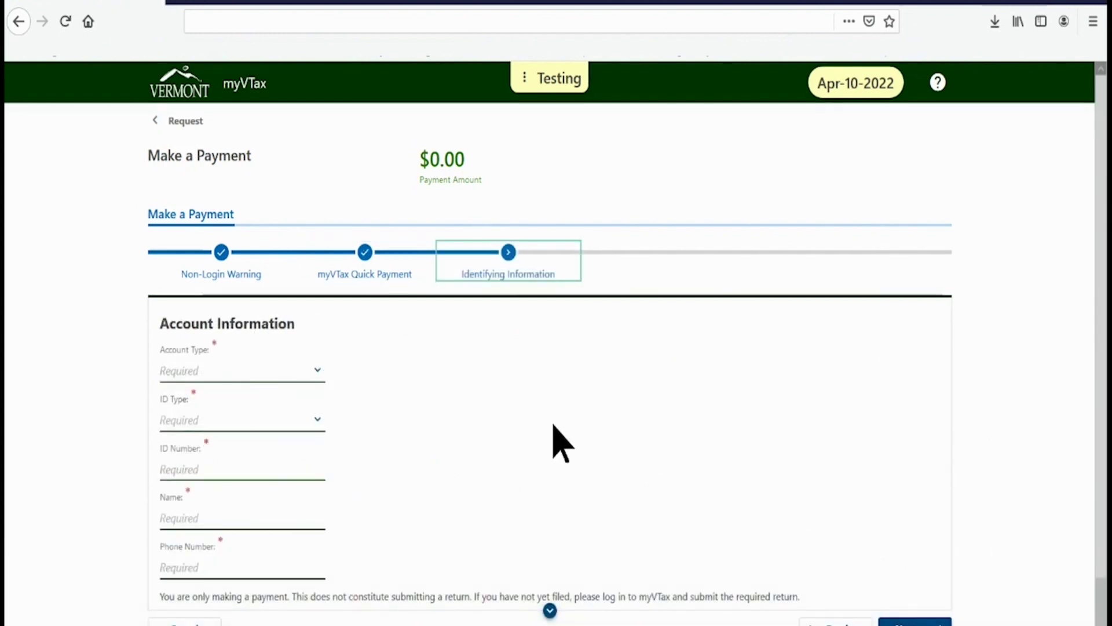
scroll(555, 442, "down", 1)
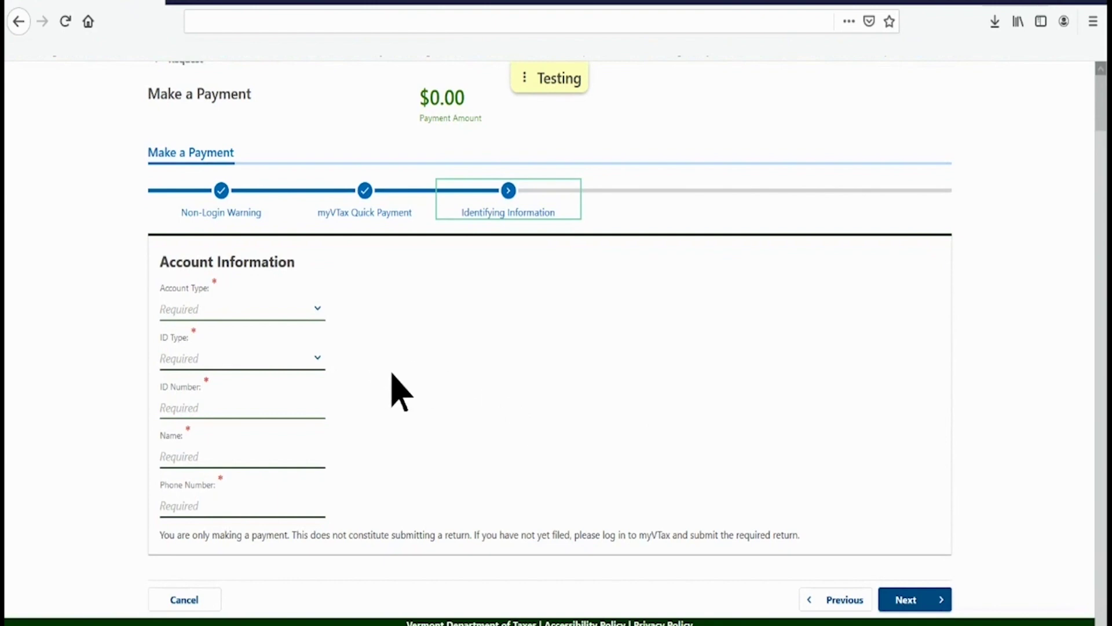
key("Tab")
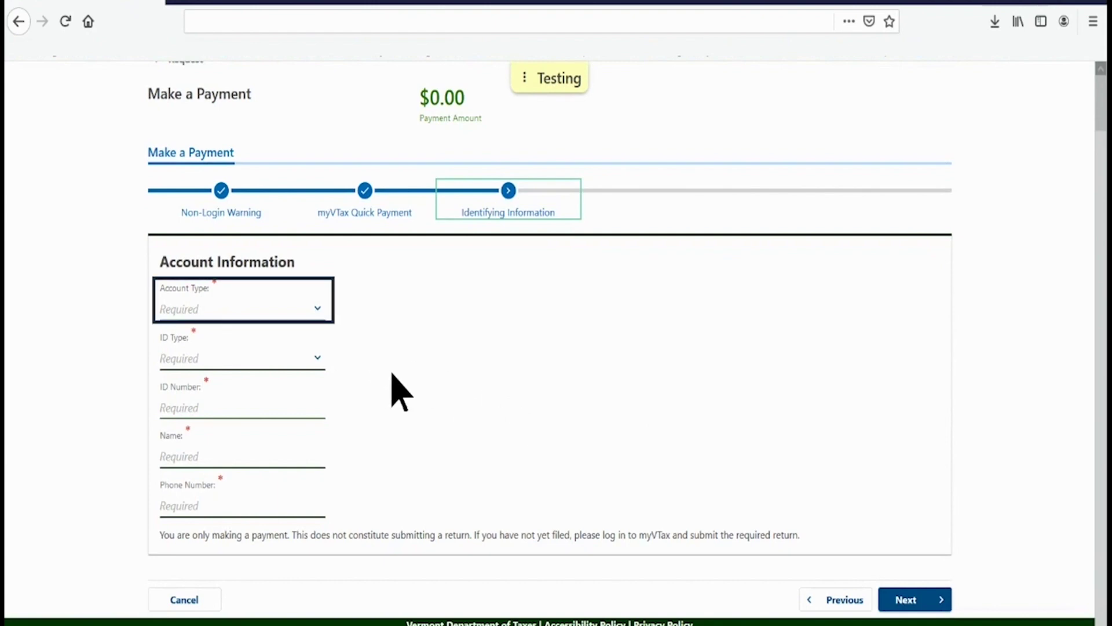
left_click(318, 309)
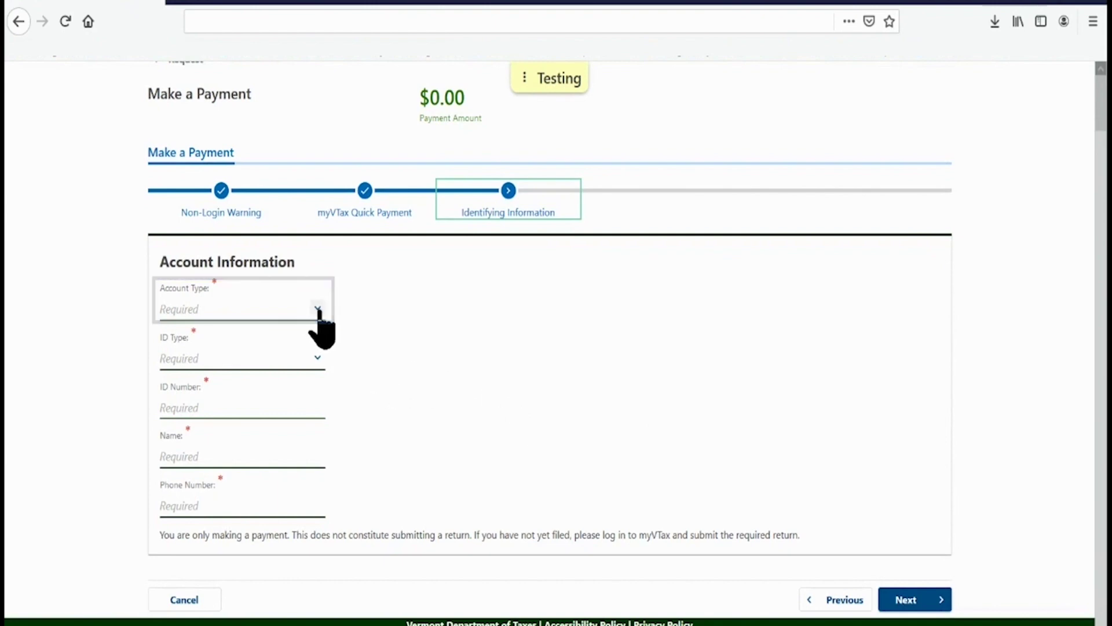
left_click(318, 309)
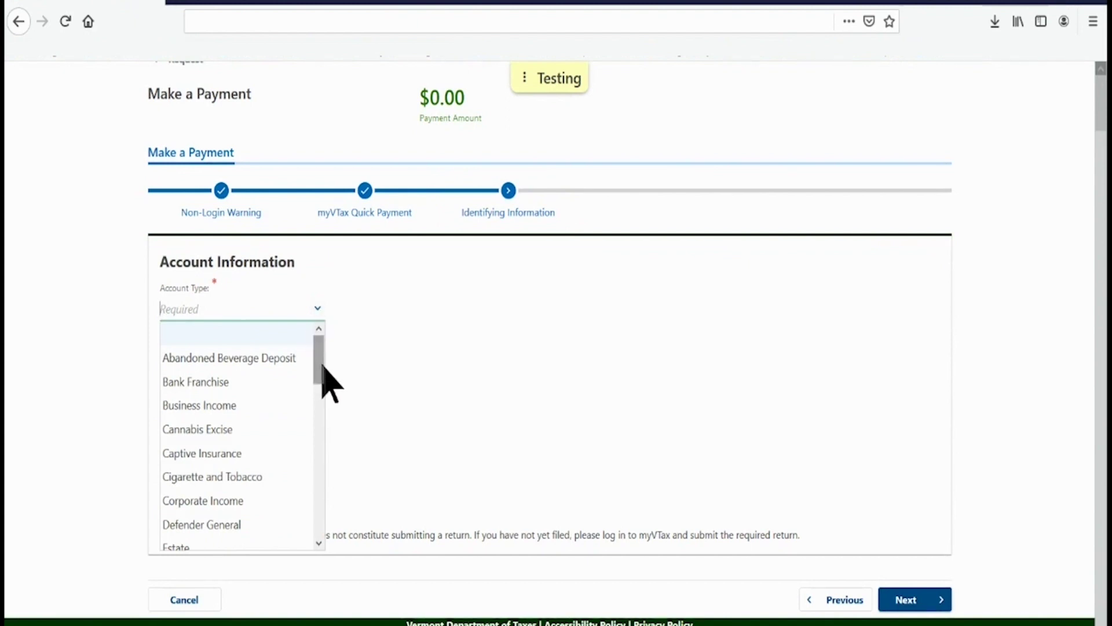
scroll(318, 378, "down", 1)
left_click_drag(318, 378, 215, 475)
left_click(216, 475)
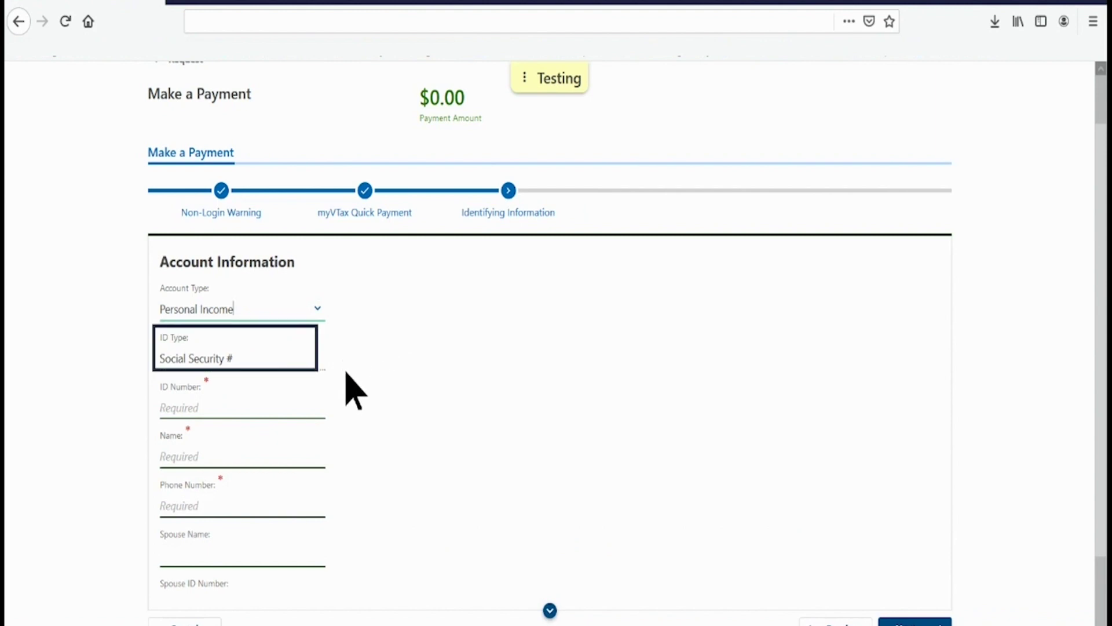
Step: Enter the taxpayer's Social Security number, name and phone number, then continue to Payment Details
left_click(275, 404)
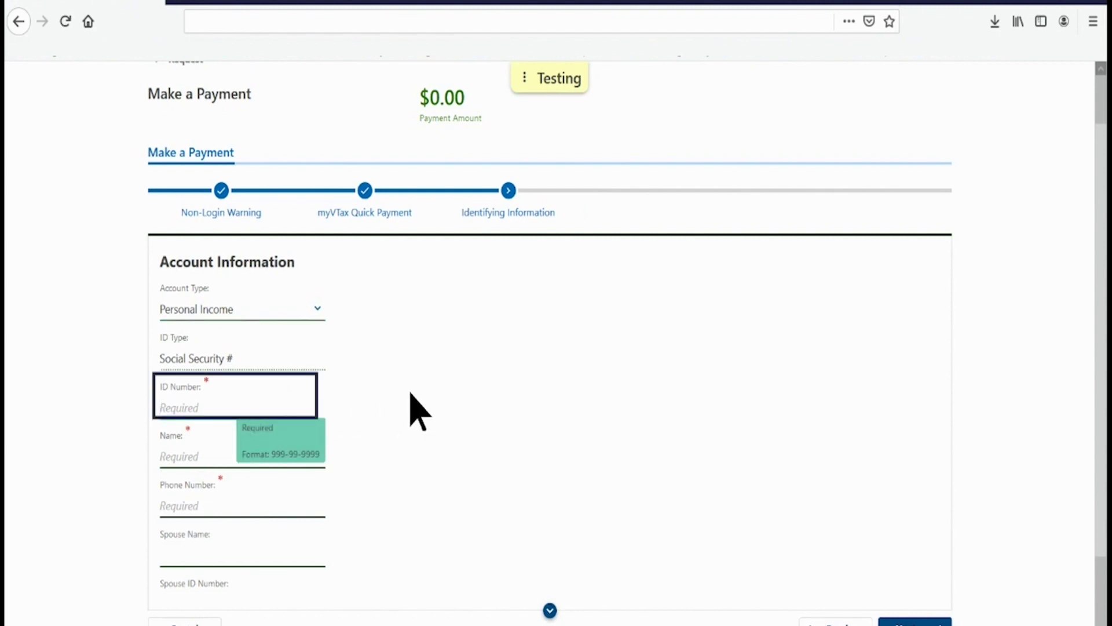
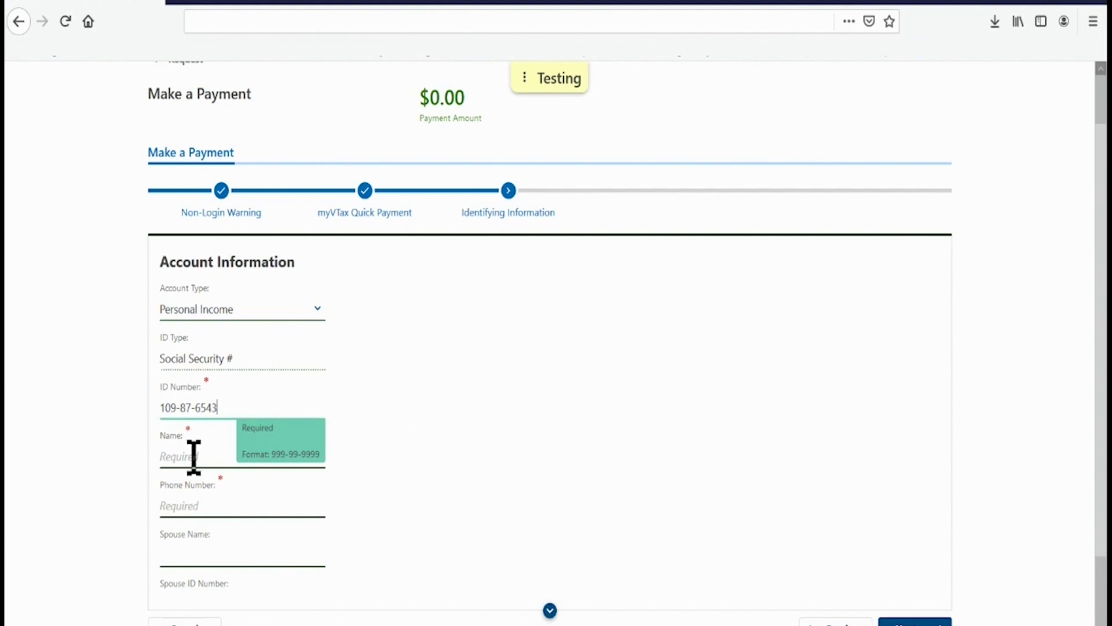
left_click(193, 457)
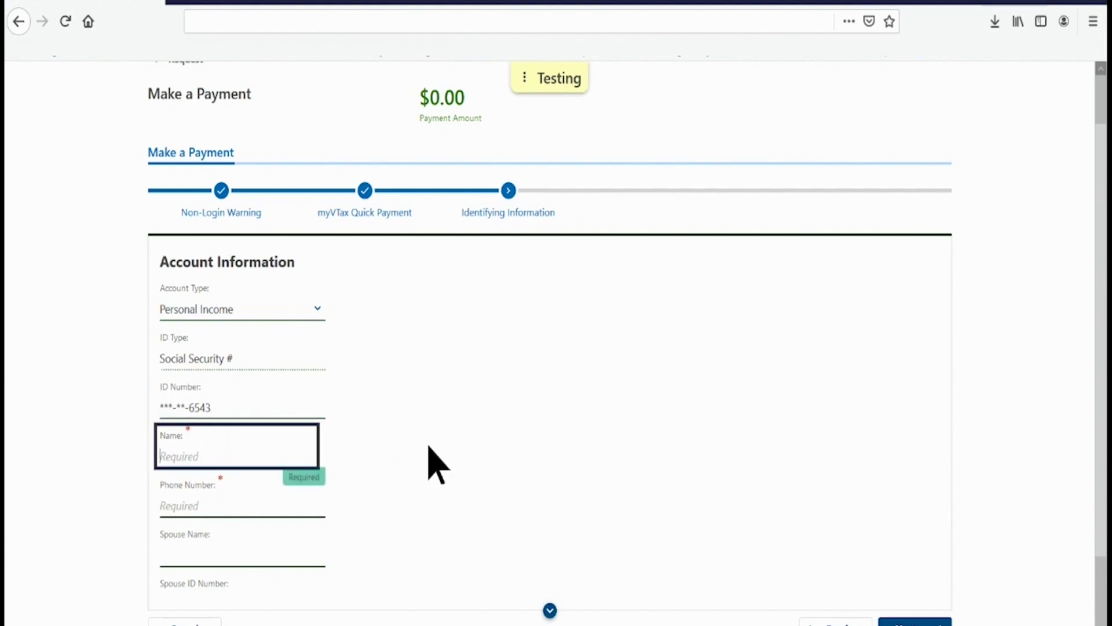
left_click(238, 505)
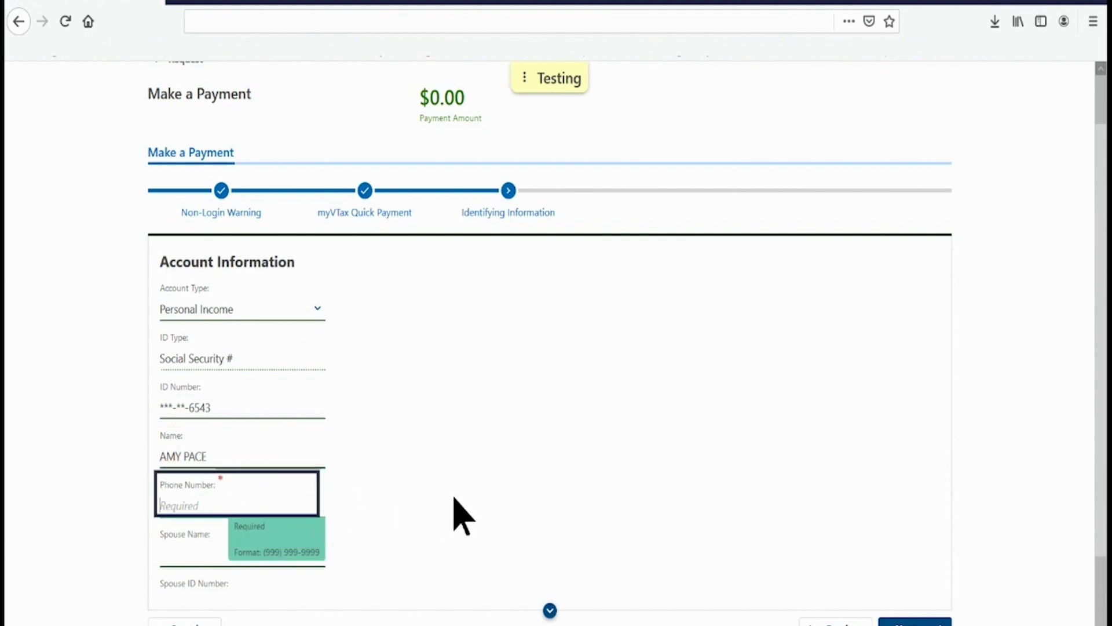
type("(802) 123-4567")
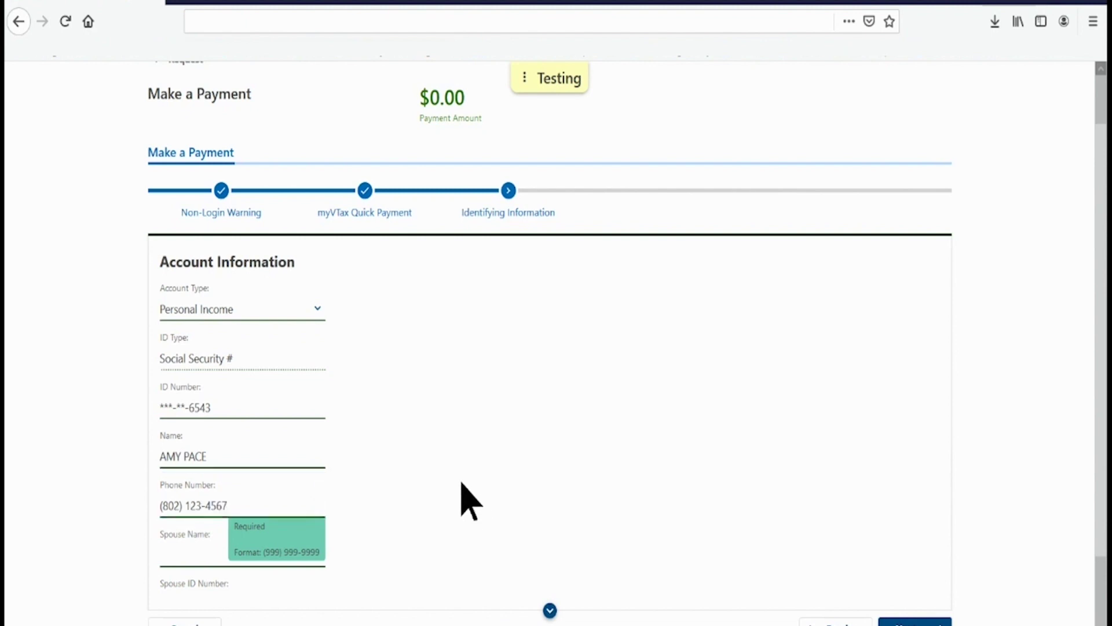
scroll(461, 482, "down", 3)
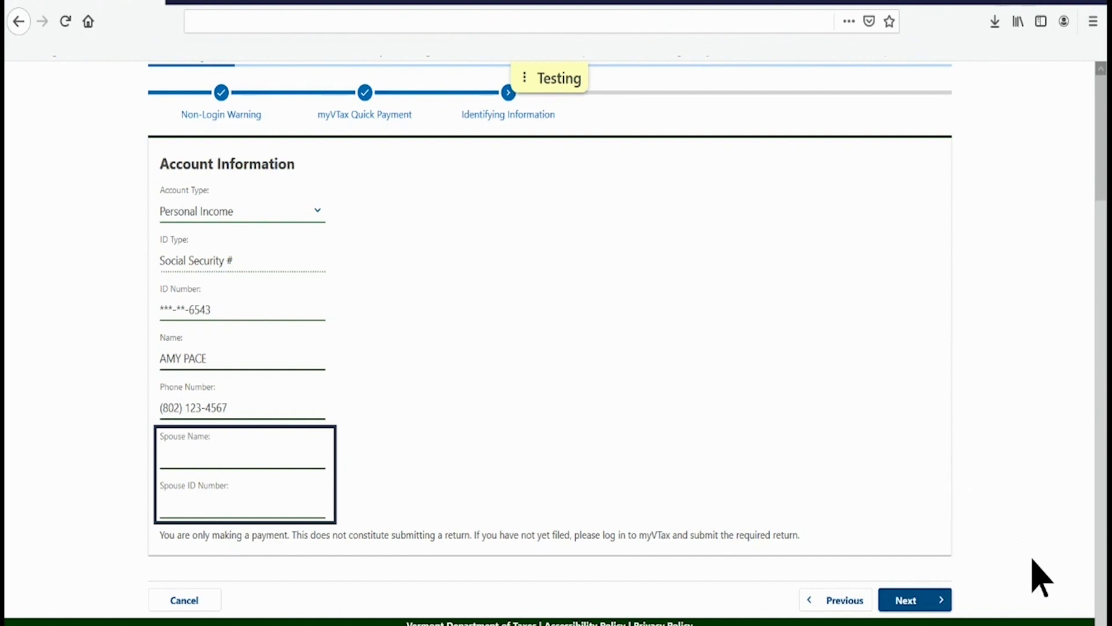
left_click(905, 602)
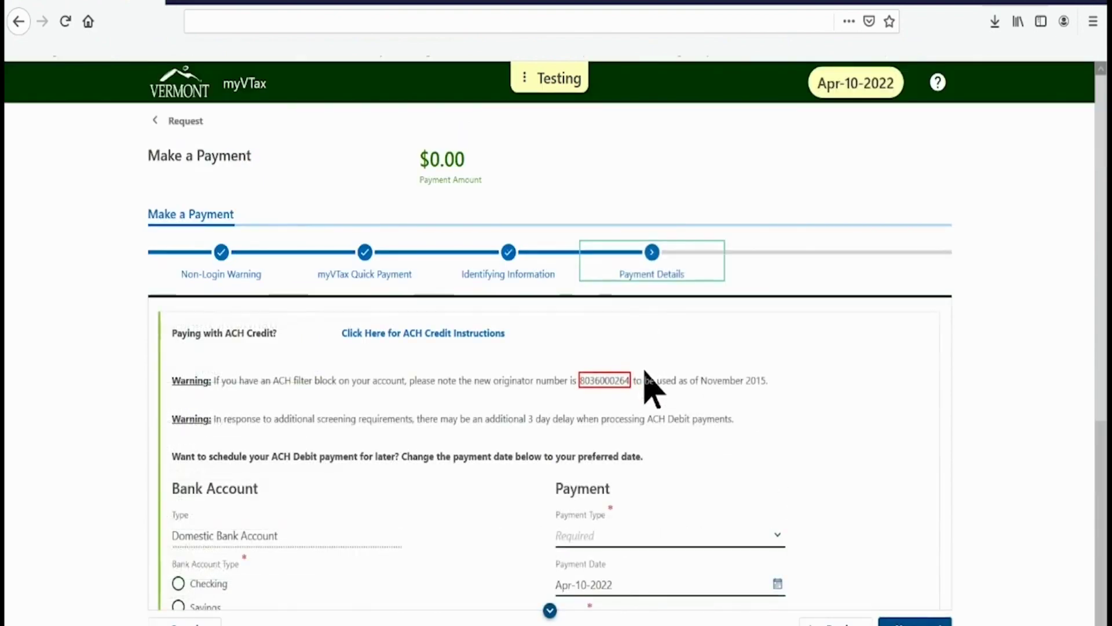
Step: Select a checking account and enter the bank routing number, account number and its confirmation
scroll(764, 415, "down", 4)
scroll(764, 414, "down", 3)
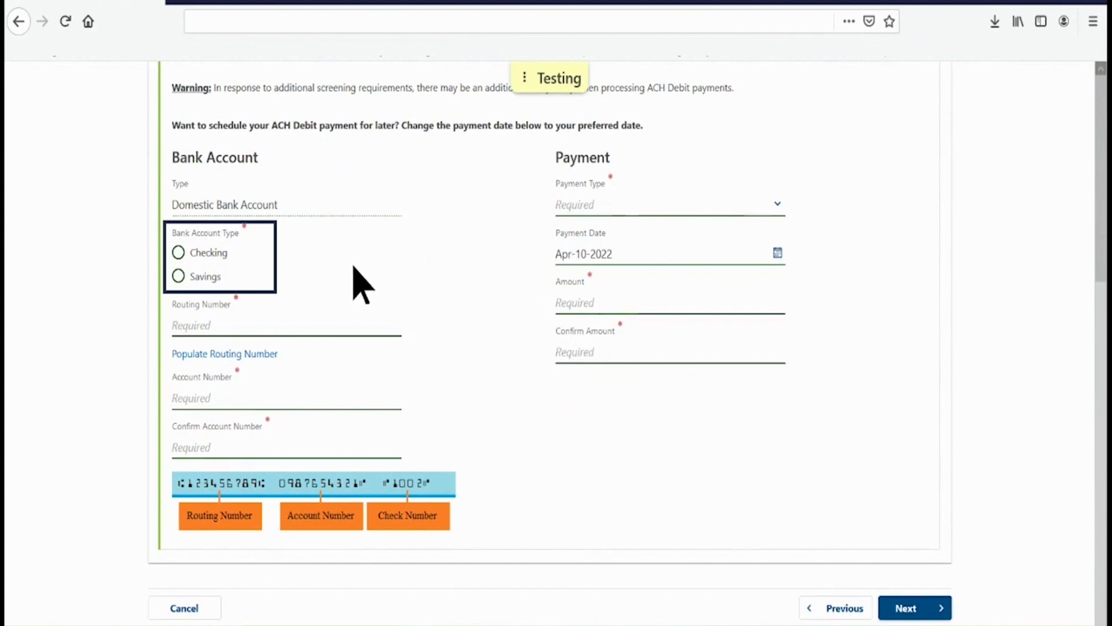
left_click(178, 252)
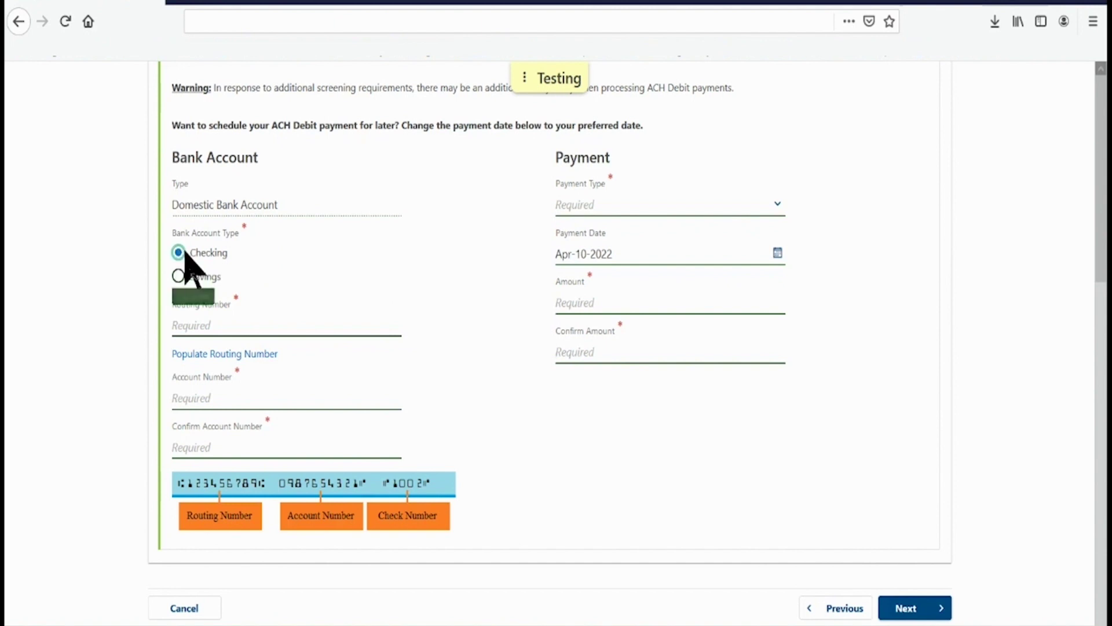
left_click(220, 325)
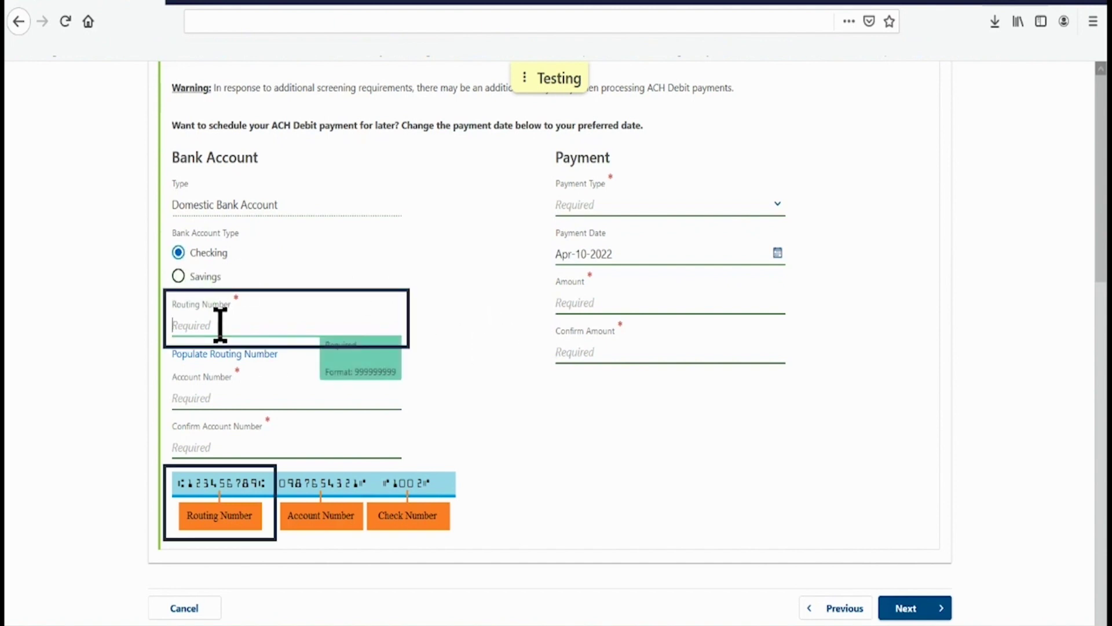
type("211691004")
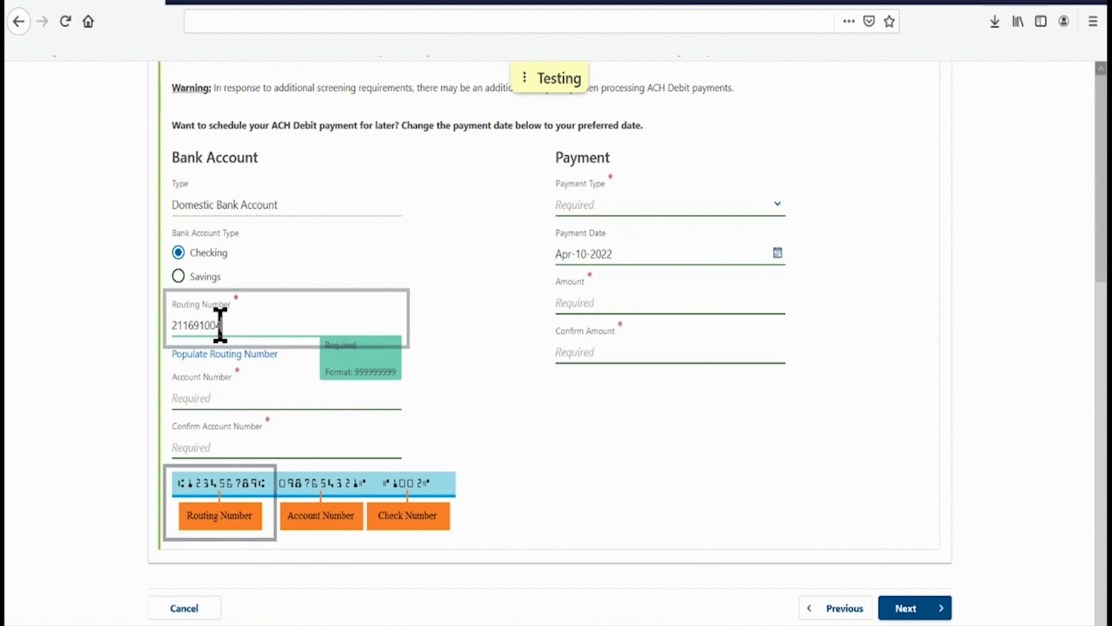
left_click(179, 390)
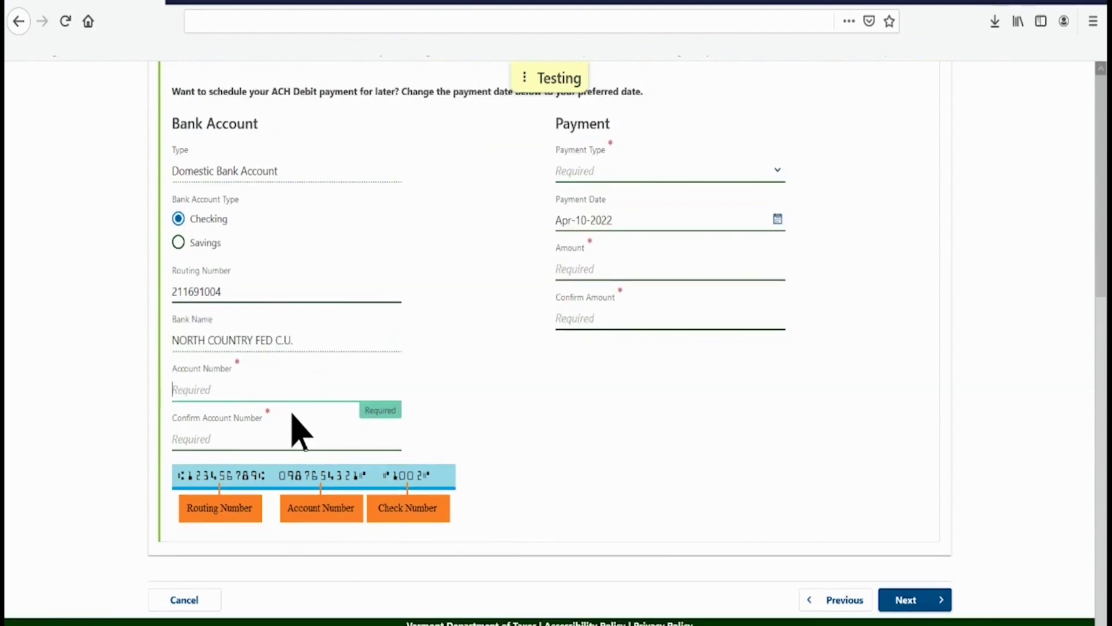
type("12345")
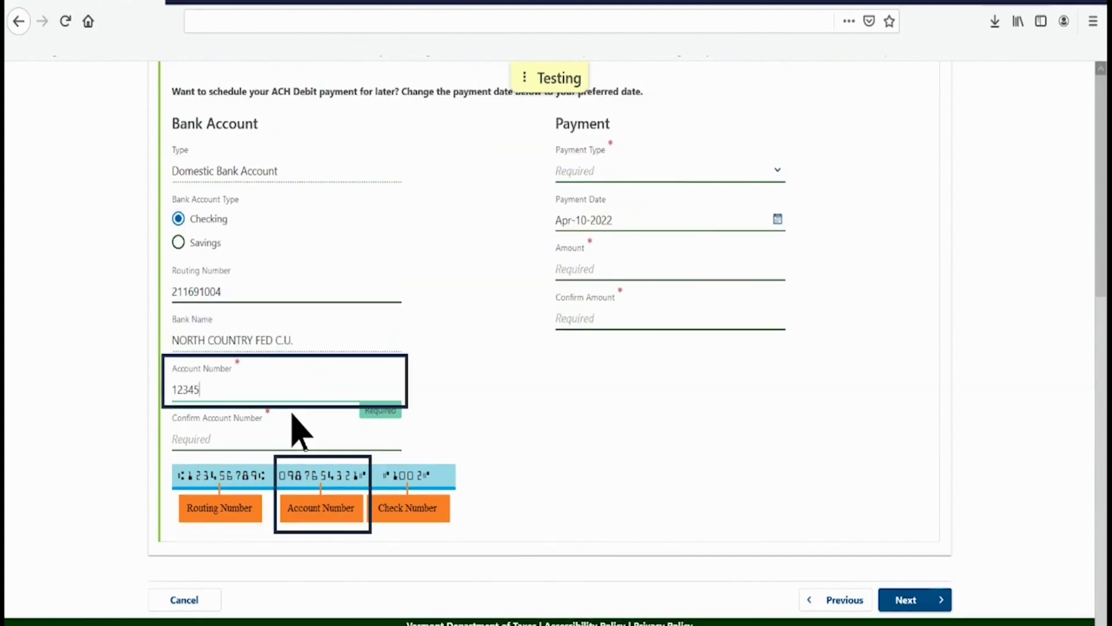
type("67890")
left_click(195, 436)
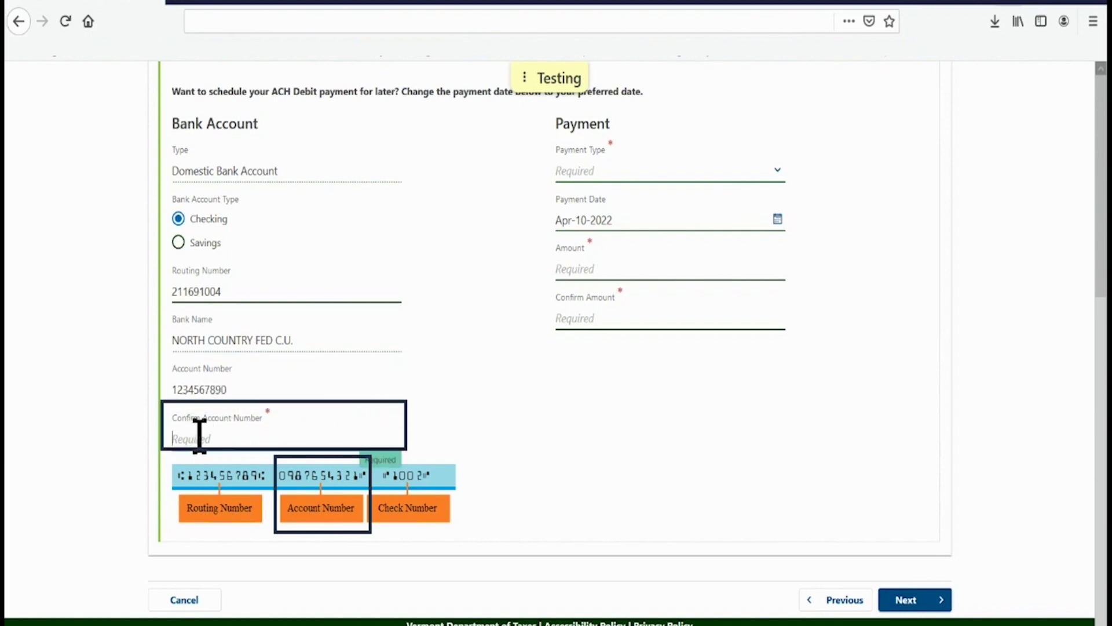
type("1234567890")
Step: Set the Payment Type to Return Payment
key("Tab")
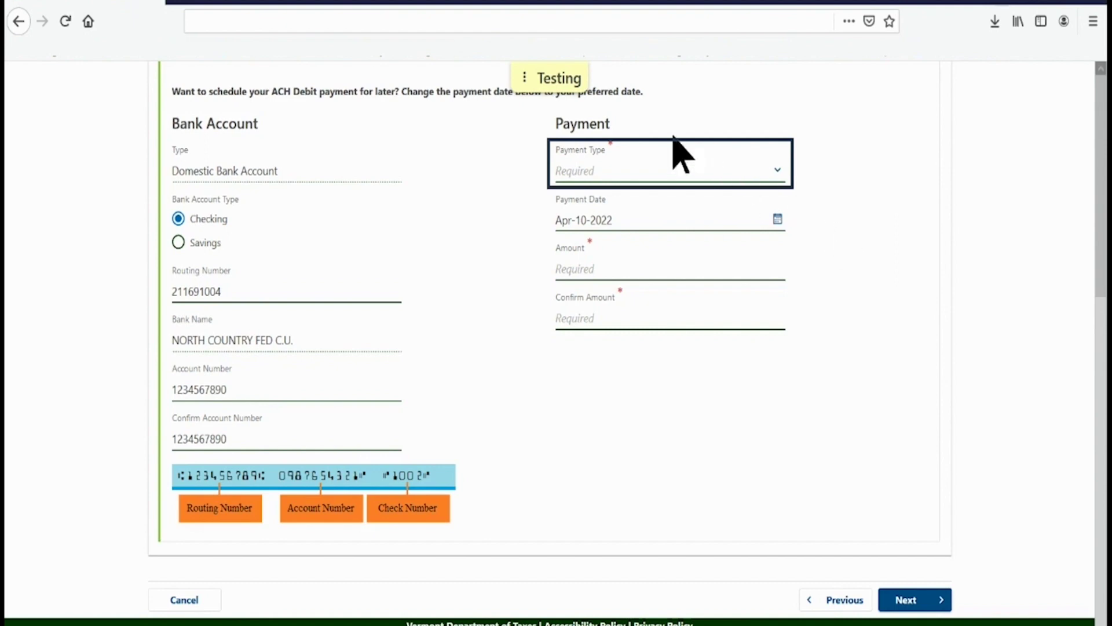
left_click(778, 171)
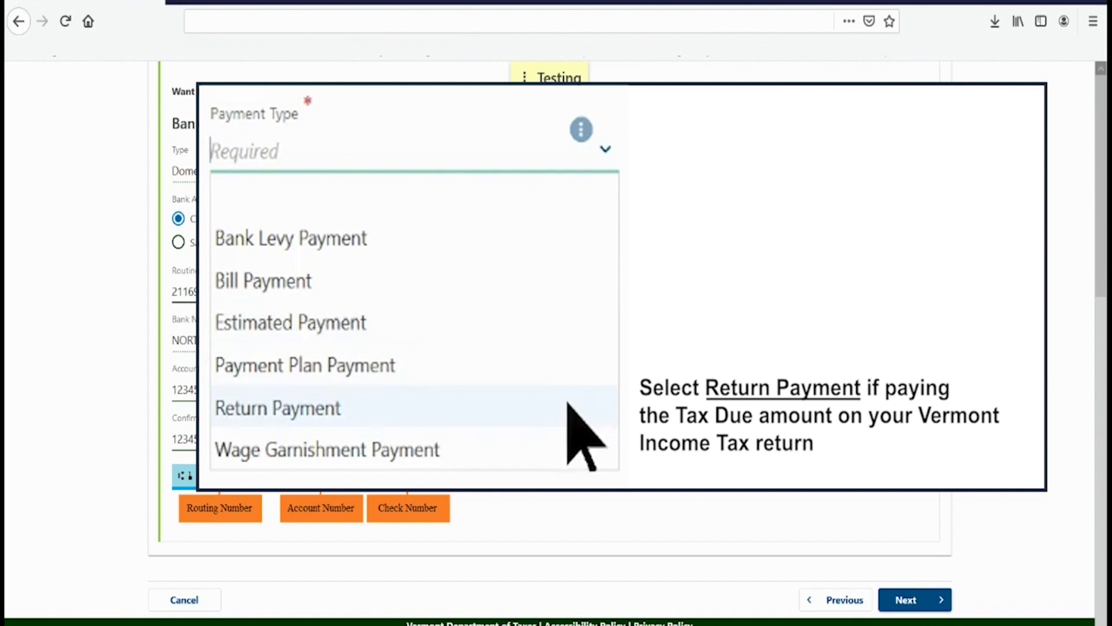
left_click(319, 409)
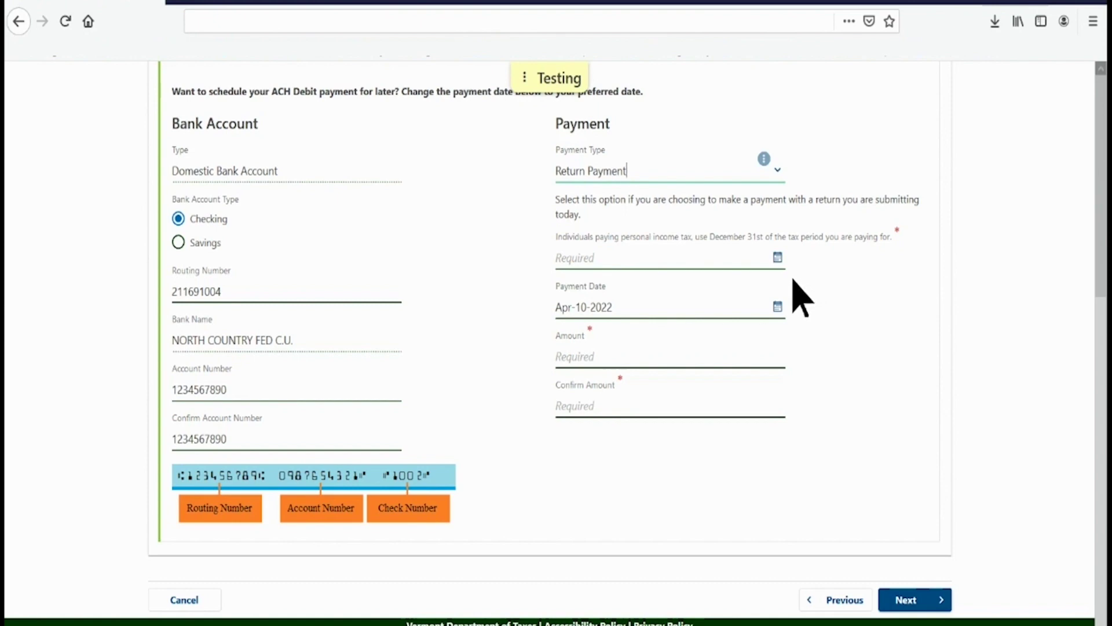
Step: Set the tax period to Dec-31-2021 and keep the payment date at Apr-10-2022
left_click(777, 259)
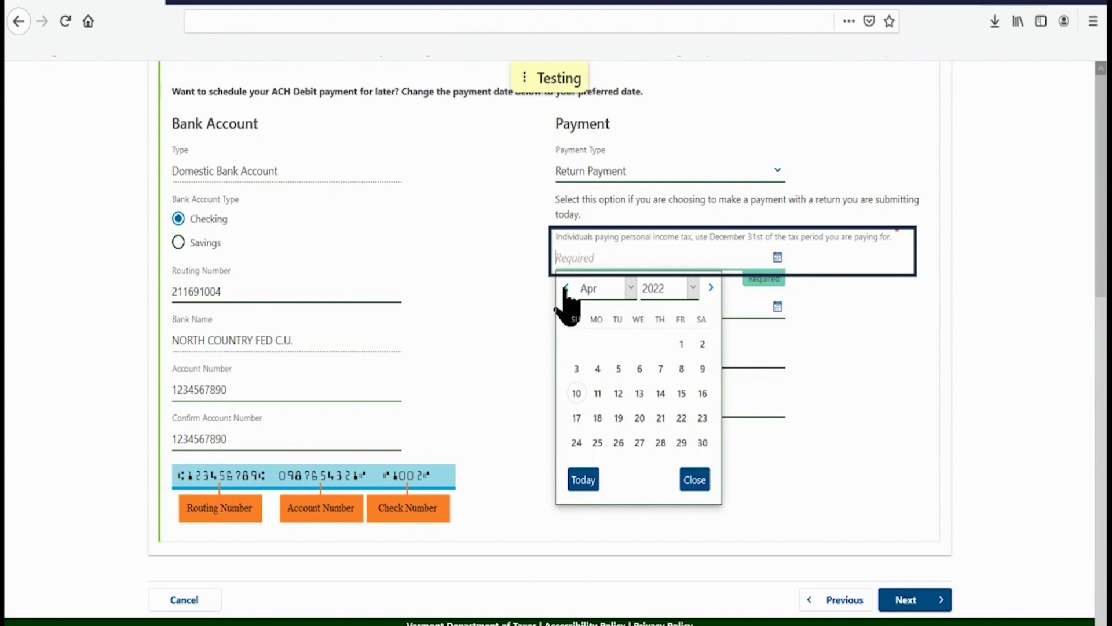
left_click(566, 289)
left_click(566, 288)
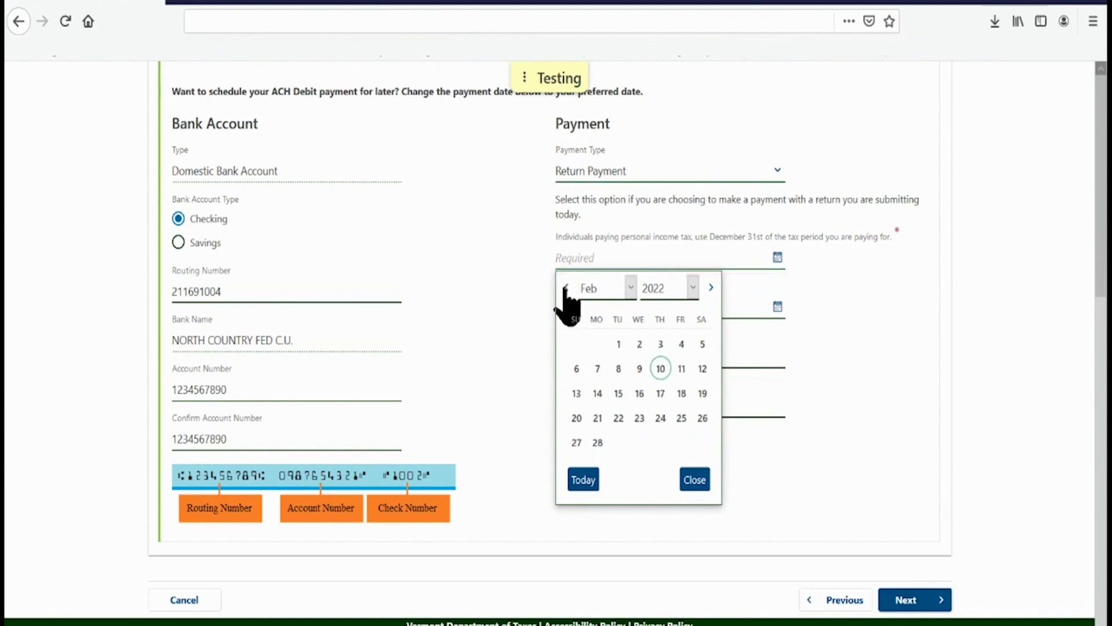
left_click(566, 289)
left_click(566, 288)
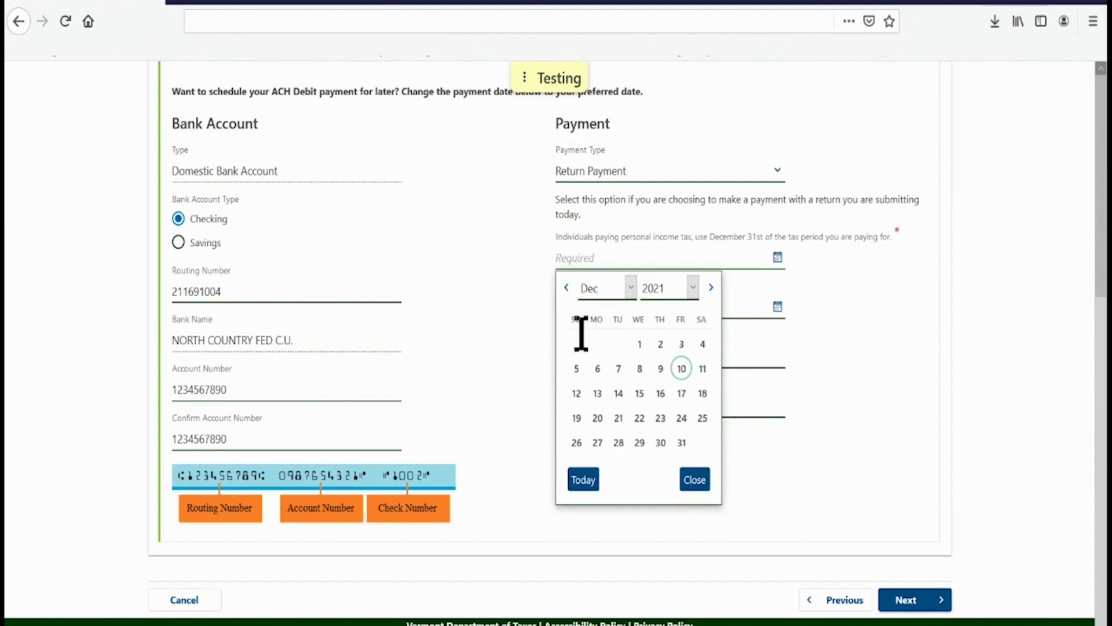
left_click(681, 443)
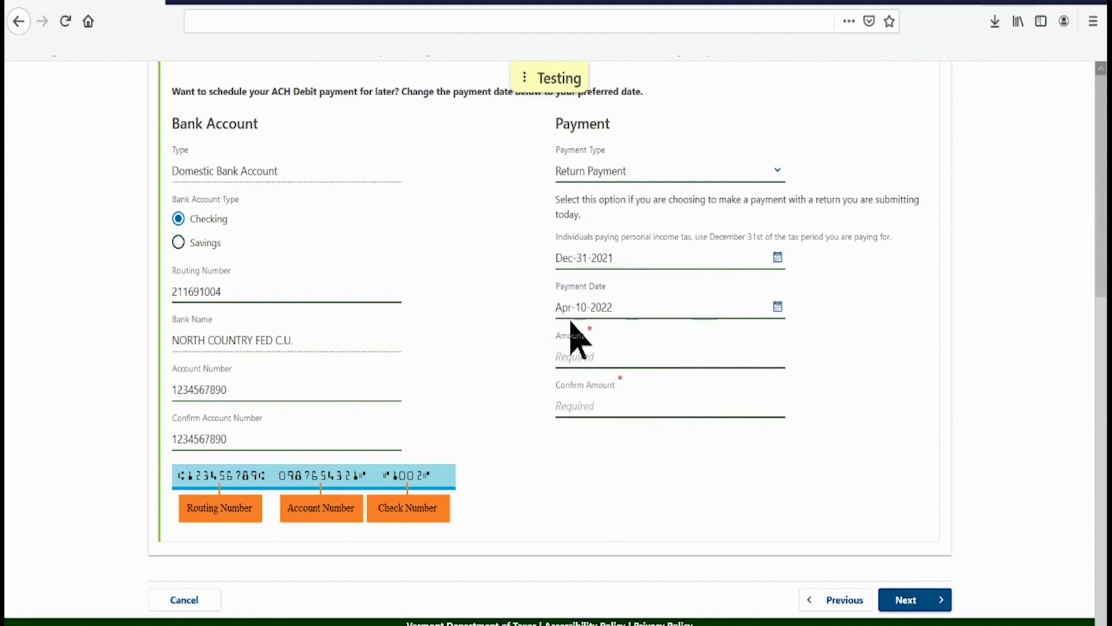
left_click(778, 307)
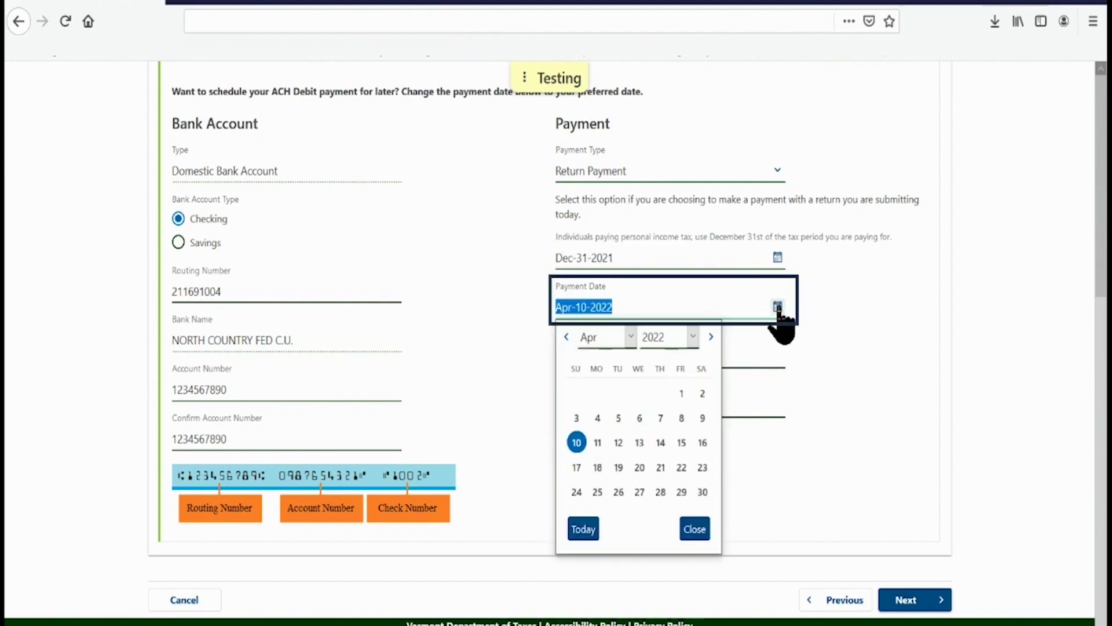
left_click(577, 445)
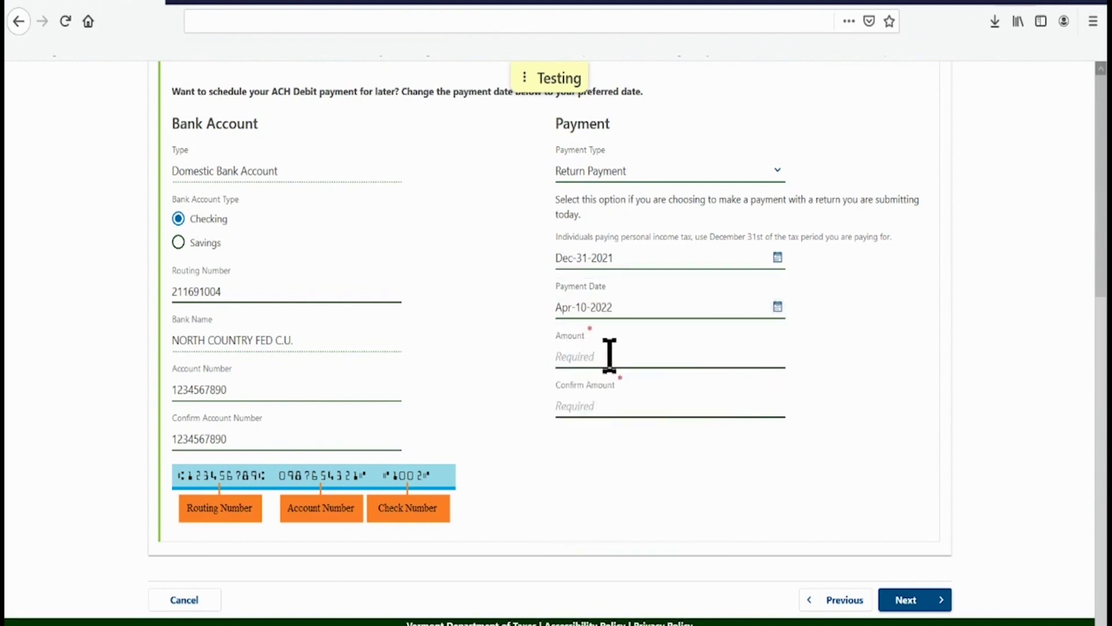
Step: Enter 155.00 in both Amount and Confirm Amount
left_click(664, 351)
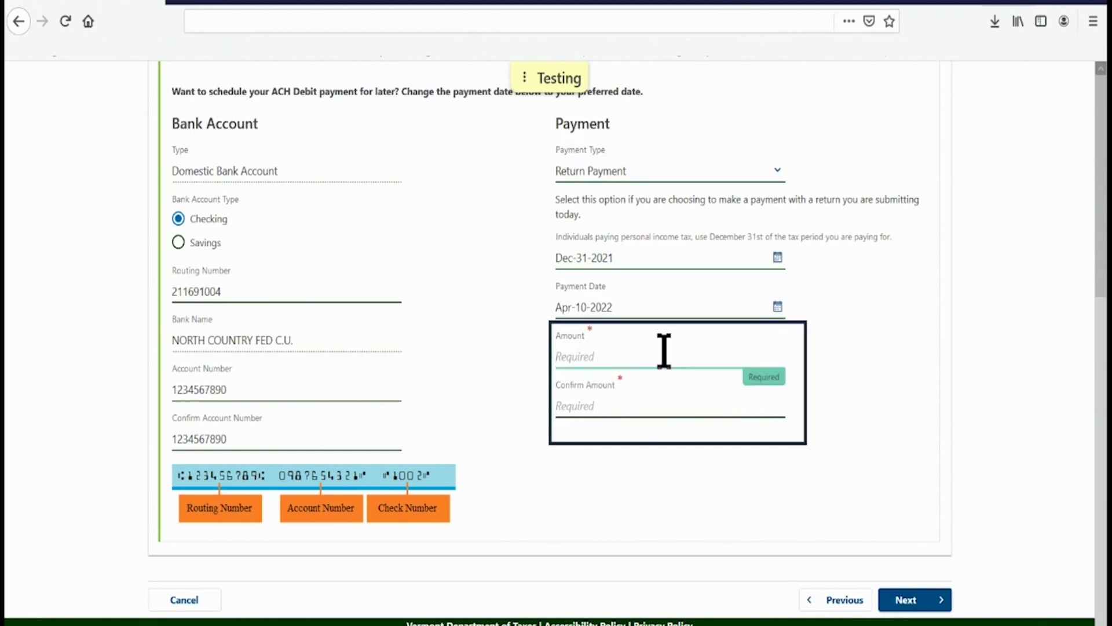
type("155.")
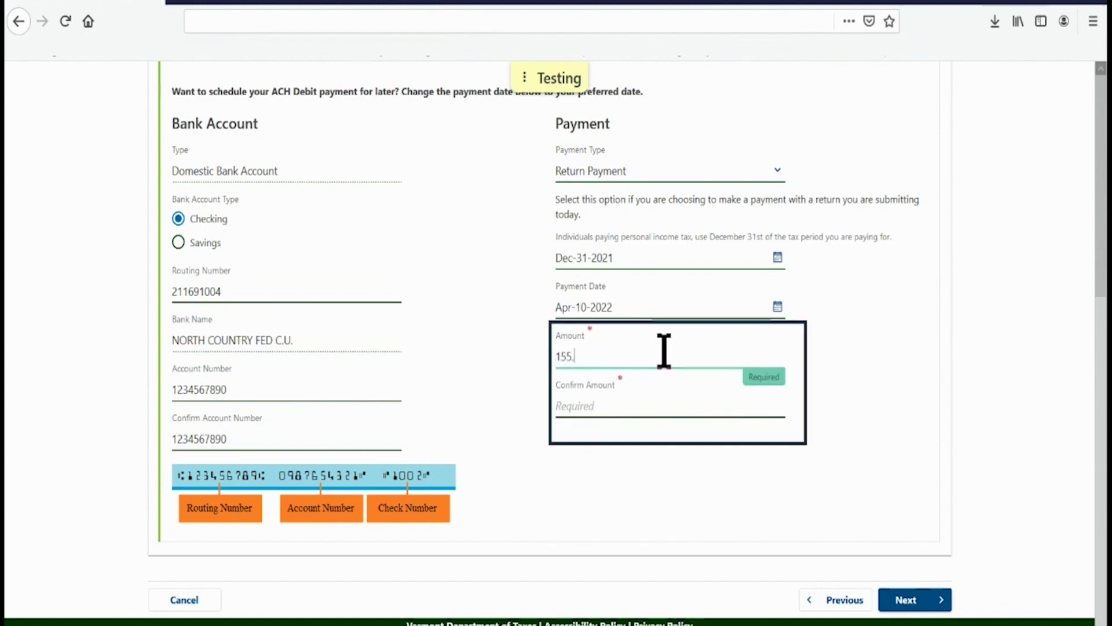
type("00")
left_click(608, 400)
type("1")
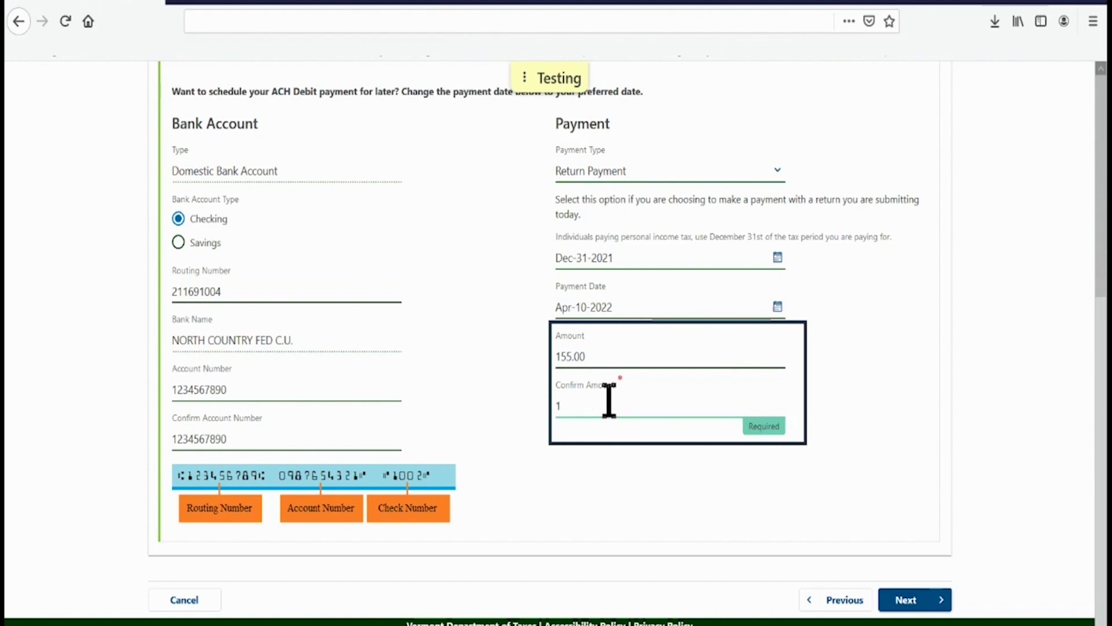
type("55.00")
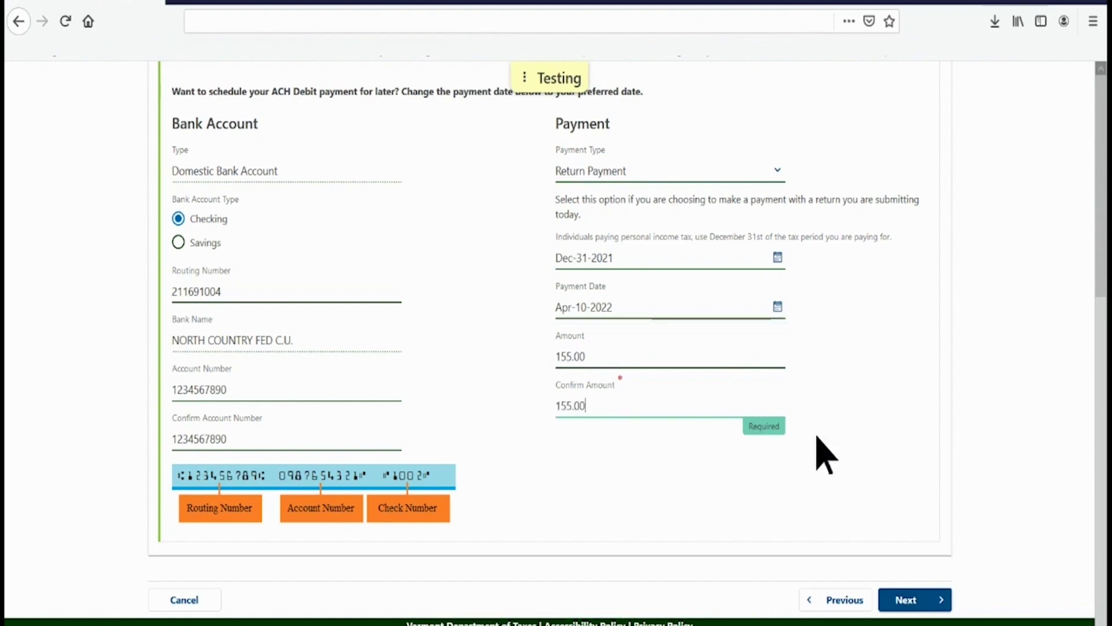
Step: Review the payment details and submit the $155.00 payment
left_click(910, 602)
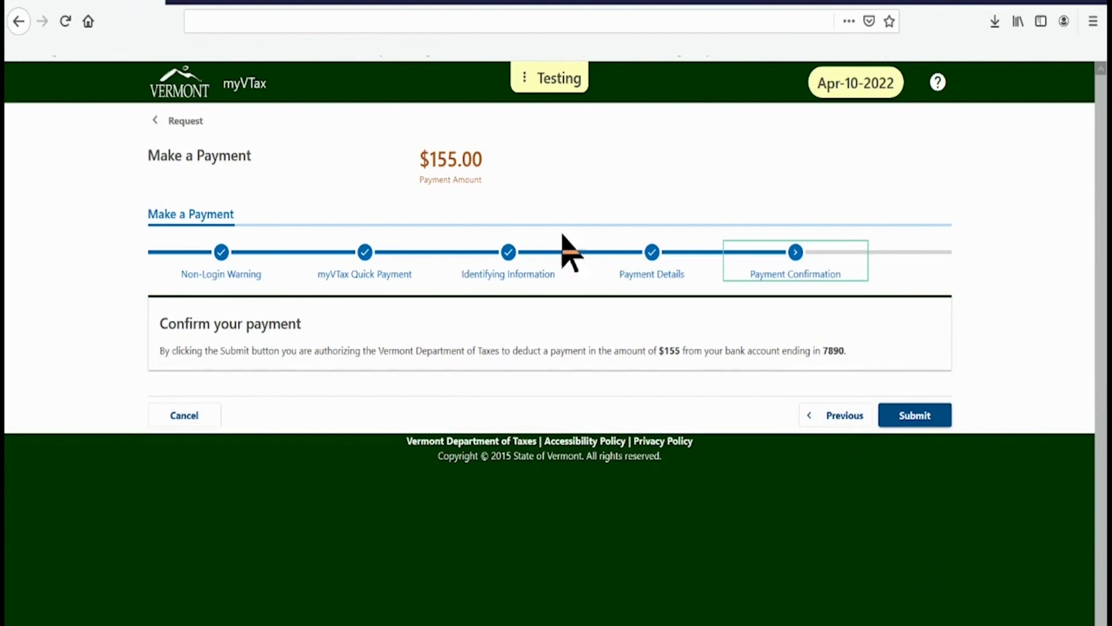
left_click_drag(605, 361, 850, 360)
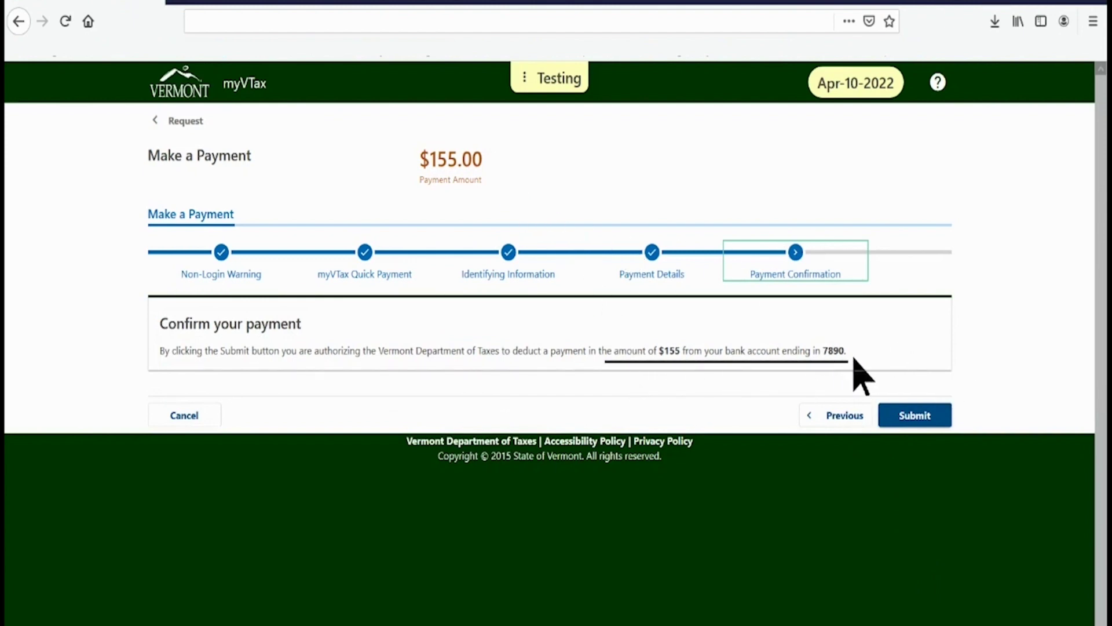
left_click(918, 416)
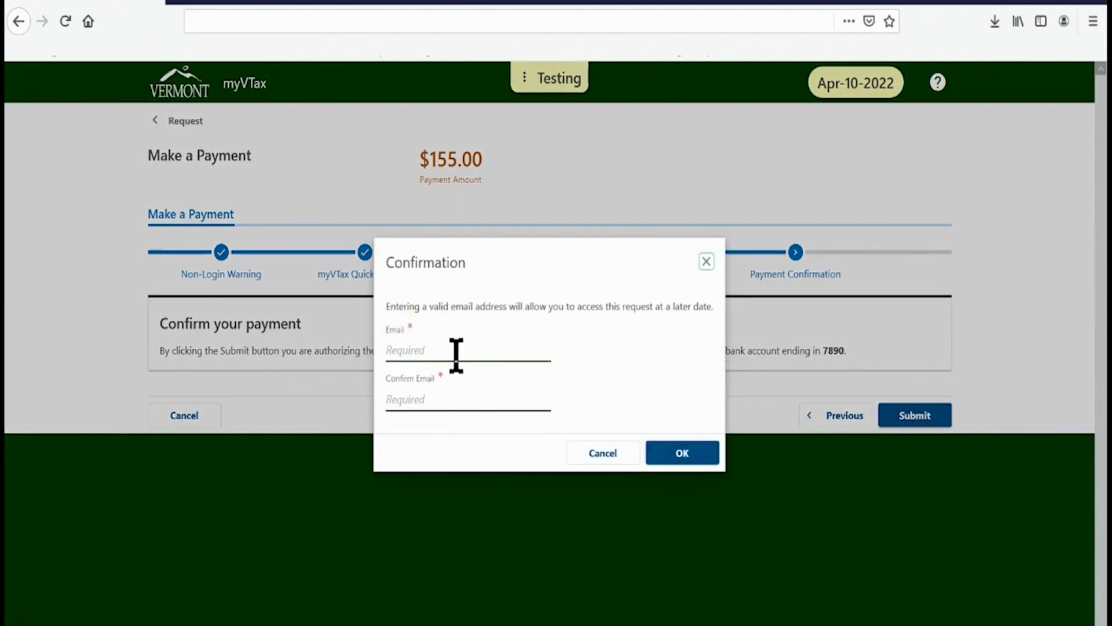
Step: Enter the taxpayer's e-mail address in Email and Confirm Email, then accept to finish submitting
left_click(456, 353)
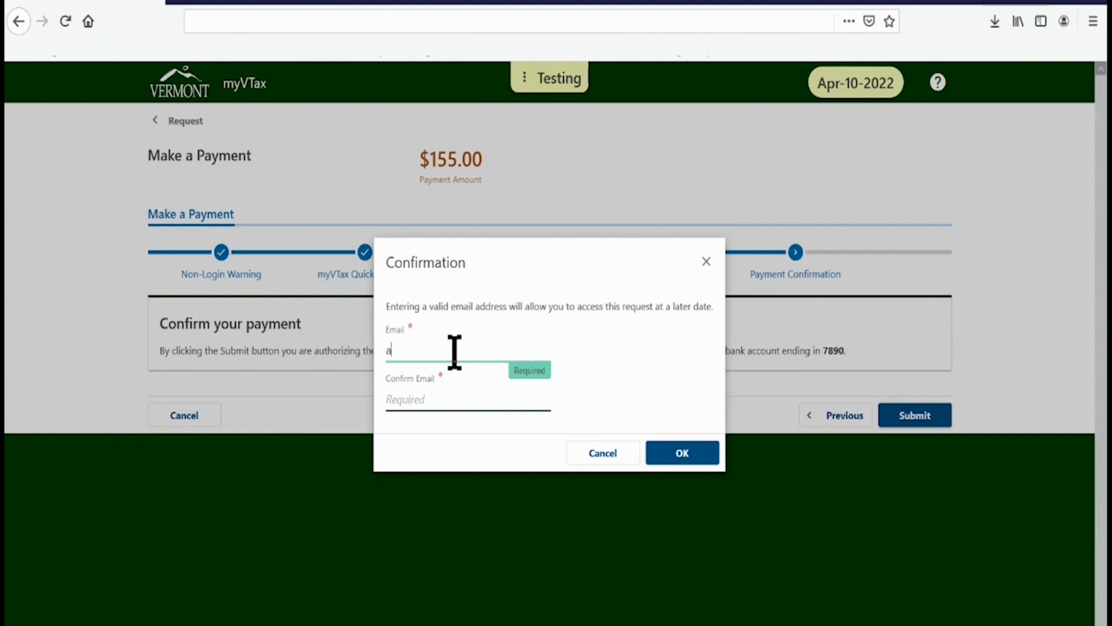
left_click(447, 399)
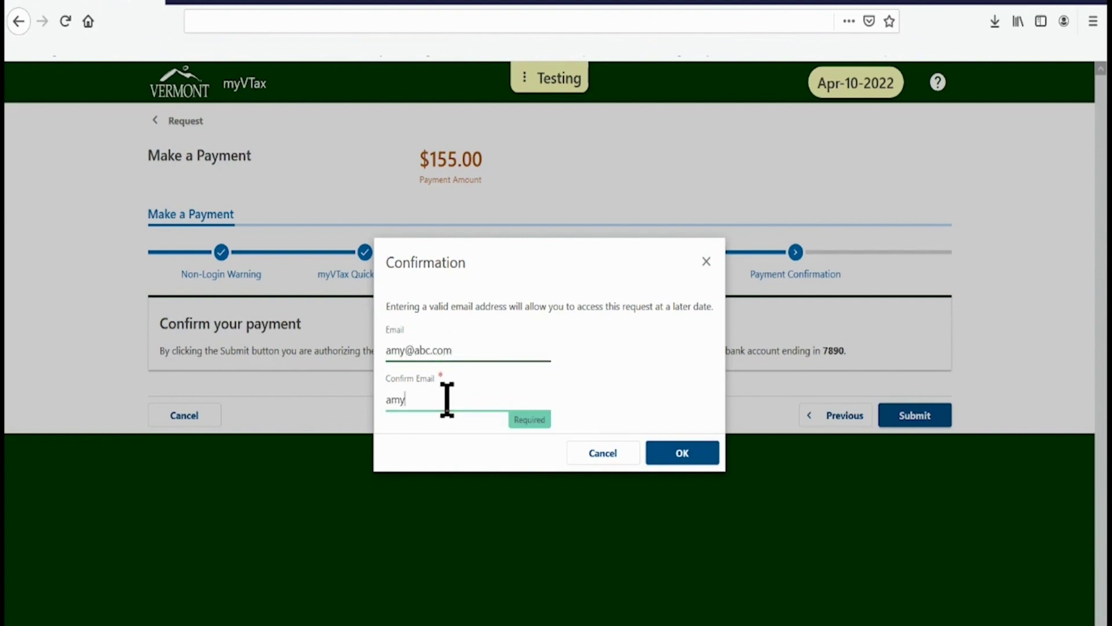
left_click(689, 458)
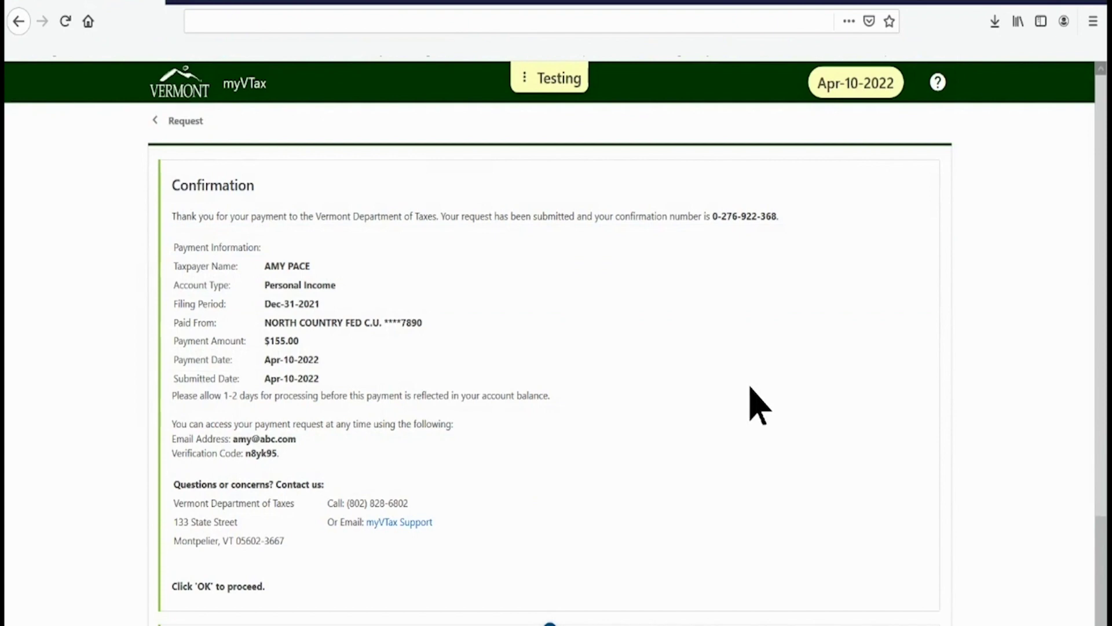
Step: Review the payment confirmation page and close it to return to the payment options
scroll(759, 406, "down", 3)
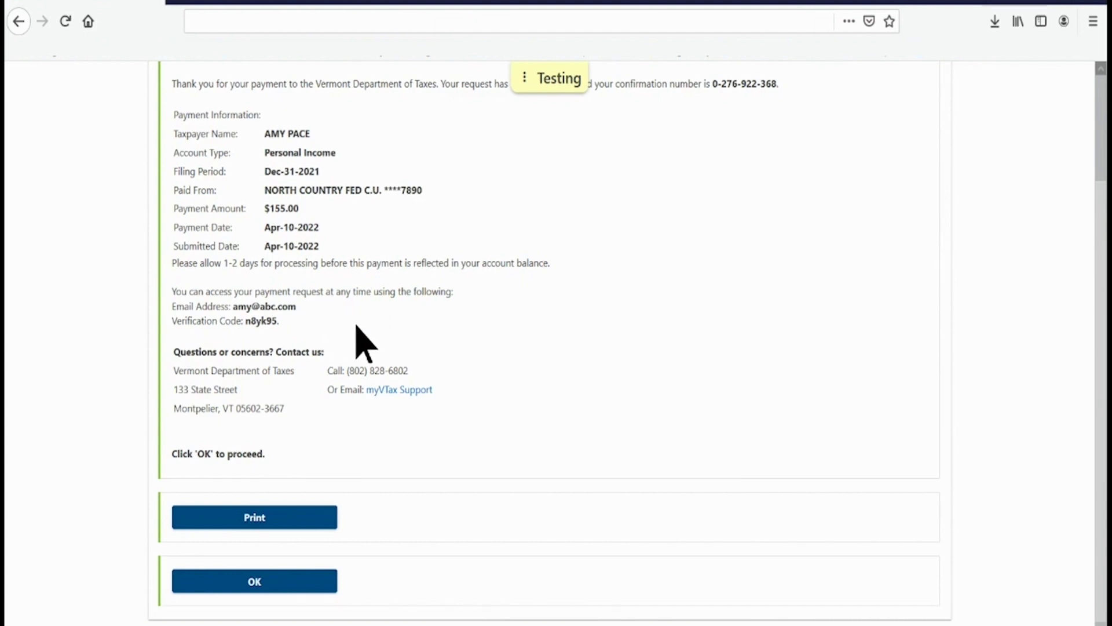
left_click(257, 582)
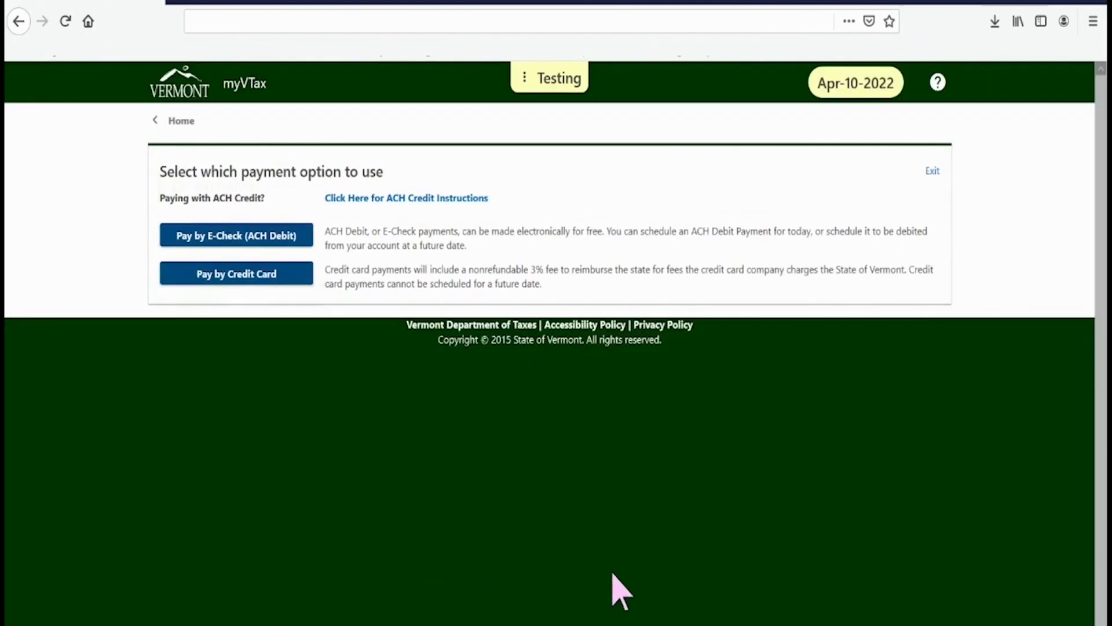